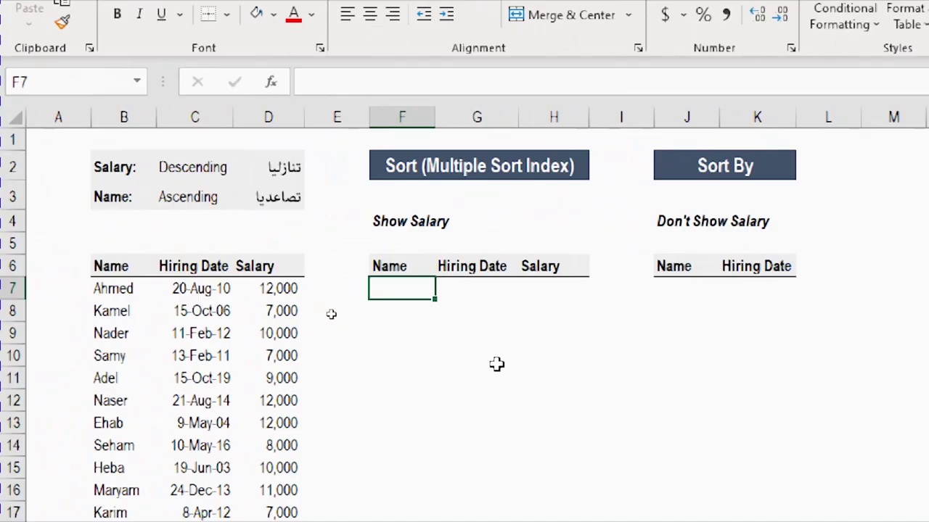
# Start a SORT formula in F7 with the source table B7:D21 as its array.
pyautogui.write('=')
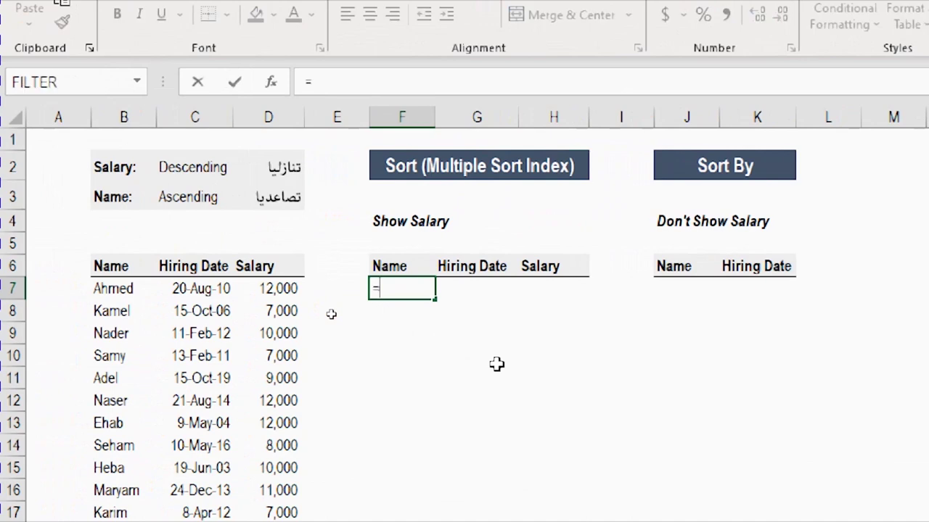
pyautogui.write('so')
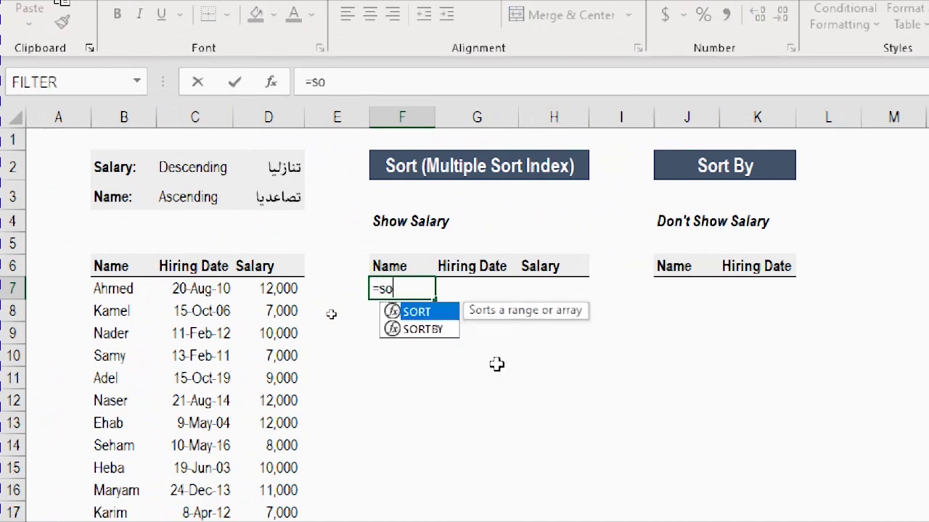
pyautogui.press('Tab')
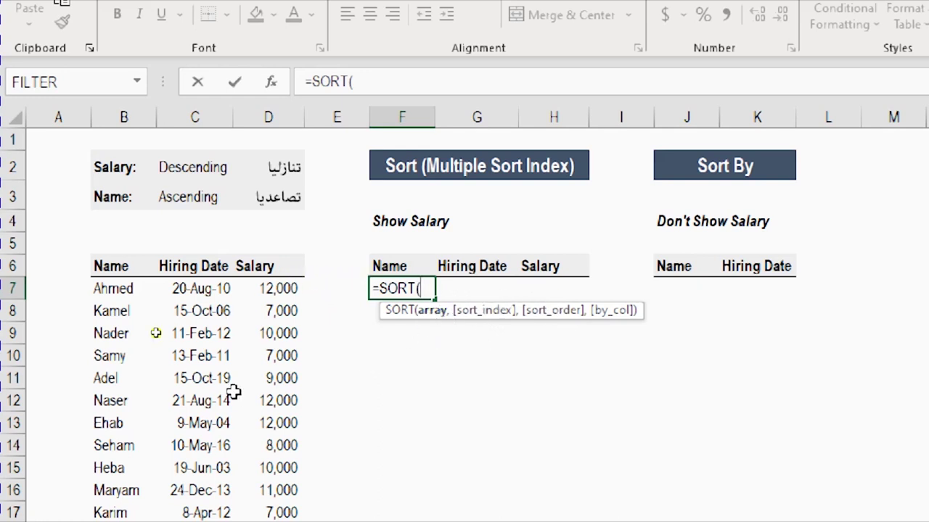
pyautogui.moveTo(110, 288); pyautogui.dragTo(276, 521)
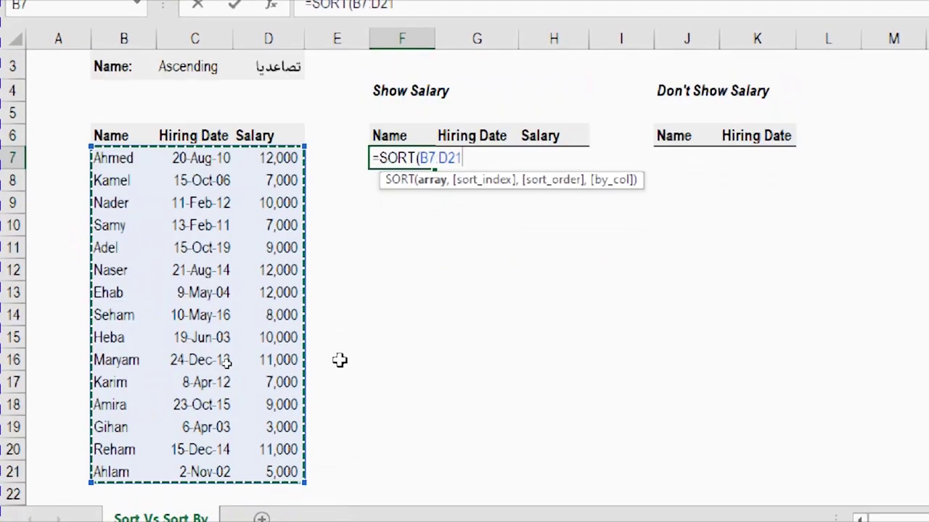
pyautogui.write(',')
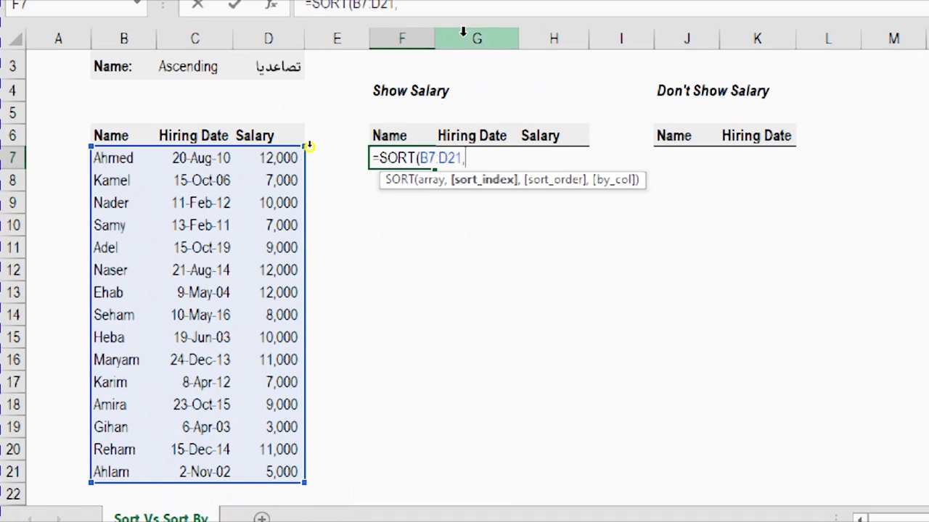
# Complete the SORT formula with sort index {3,1} and sort order {-1,1}, ordering by salary descending and name ascending.
pyautogui.scroll(1, 306, 164)
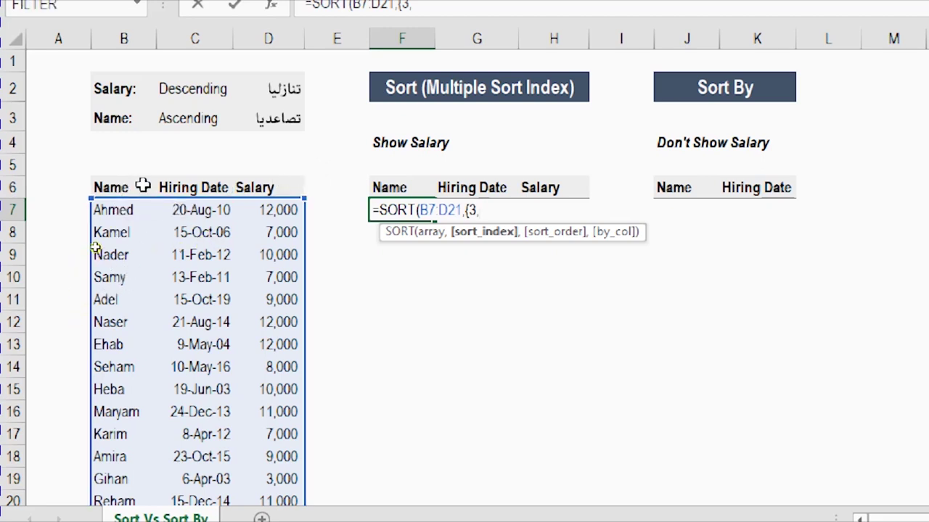
pyautogui.write('1')
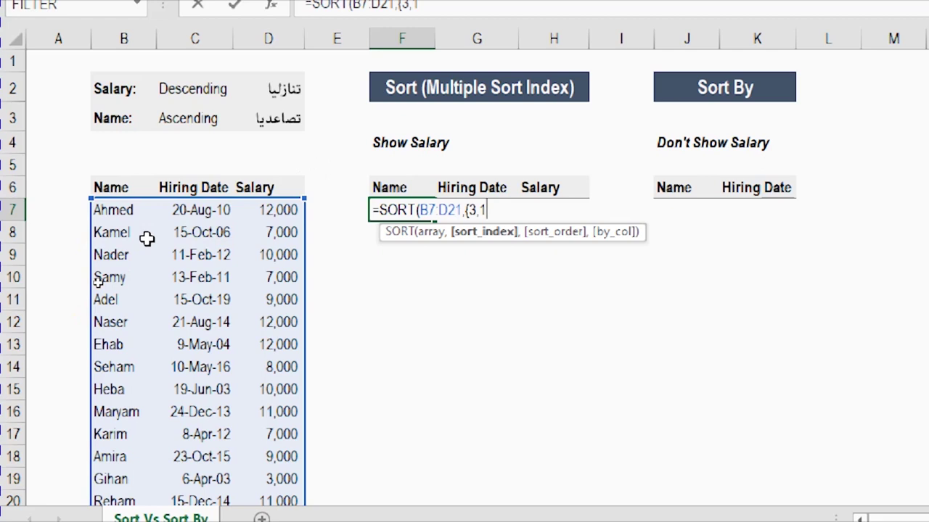
pyautogui.write('},')
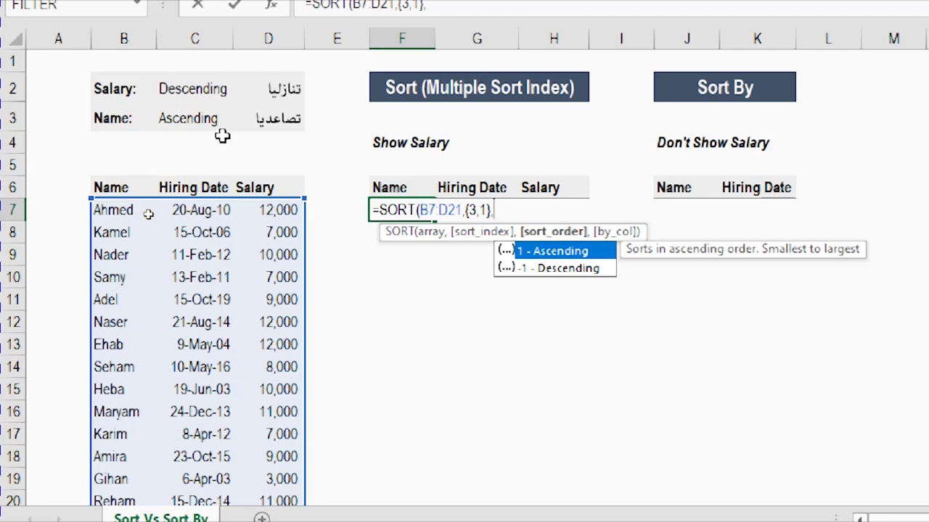
pyautogui.write('{')
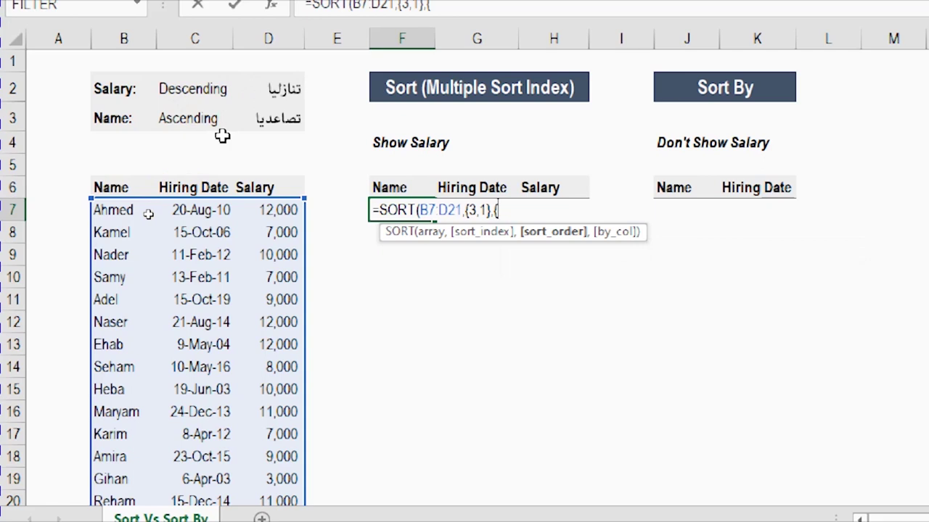
pyautogui.write('-1,1}')
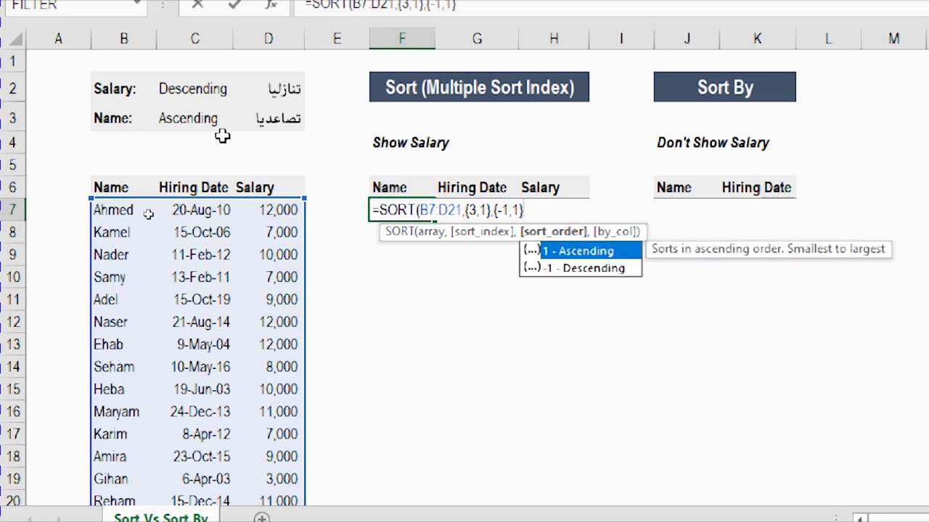
pyautogui.write(')')
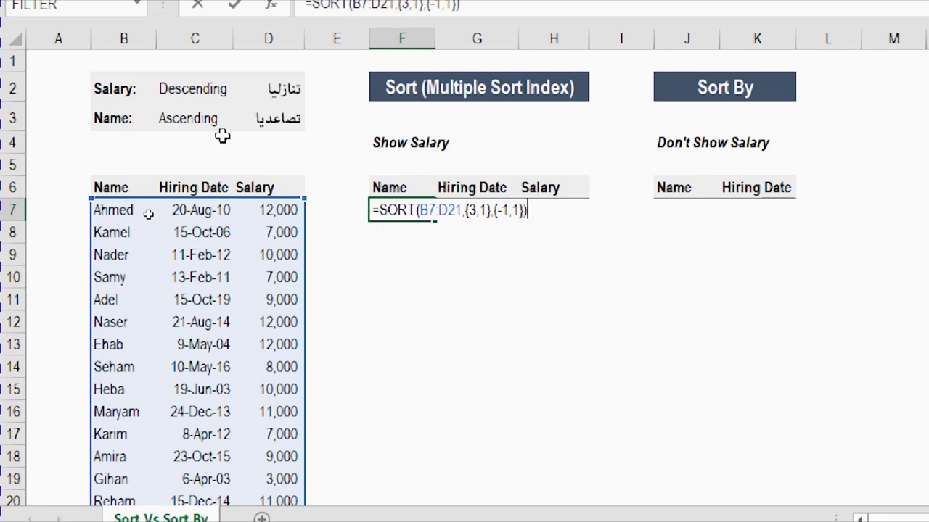
pyautogui.press('Return')
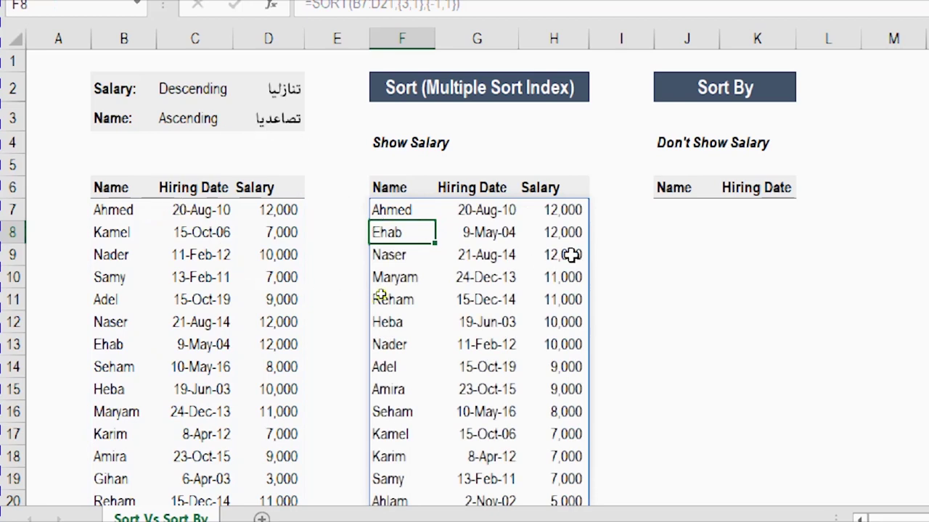
# Review the sorted list under Show Salary, checking the salary order from H7 to the end.
pyautogui.click(581, 208)
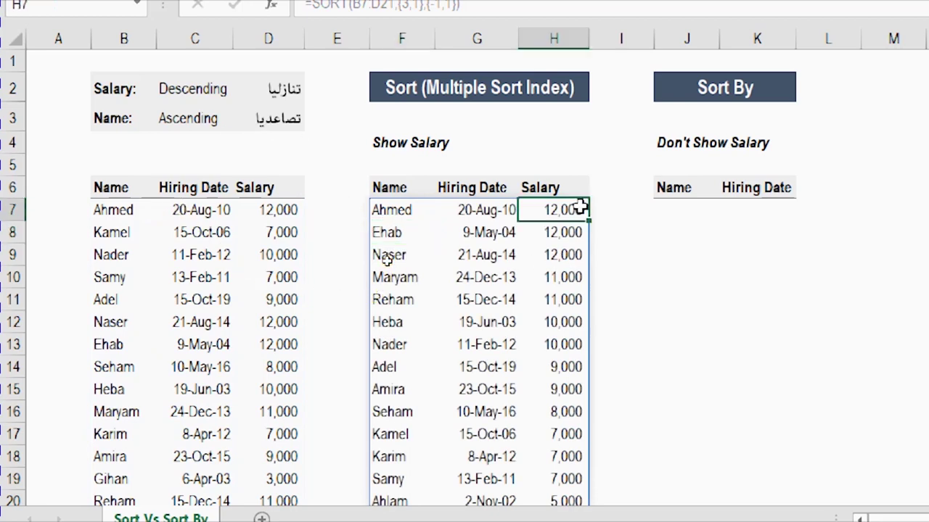
pyautogui.scroll(-1, 388, 263)
pyautogui.scroll(1, 388, 263)
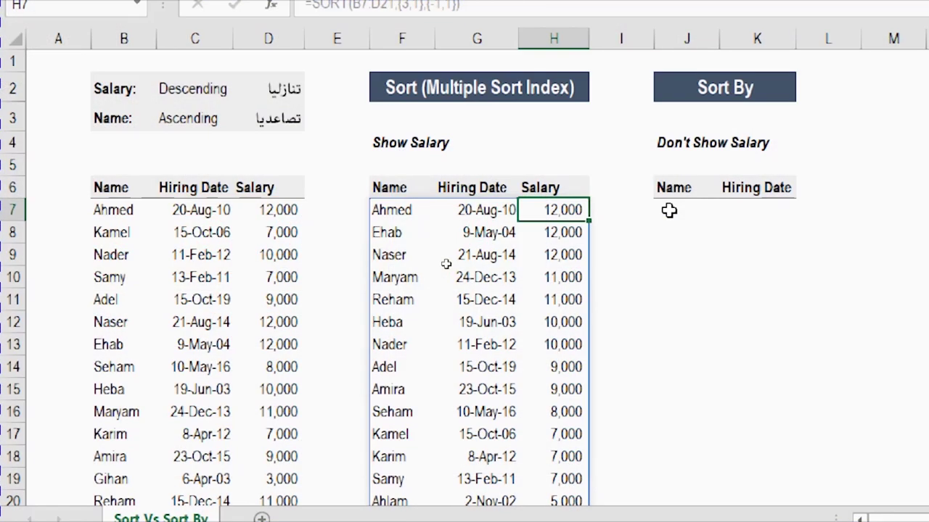
# Start a SORTBY formula in J7 with the name and hiring date columns B7:C21 as its array.
pyautogui.click(668, 211)
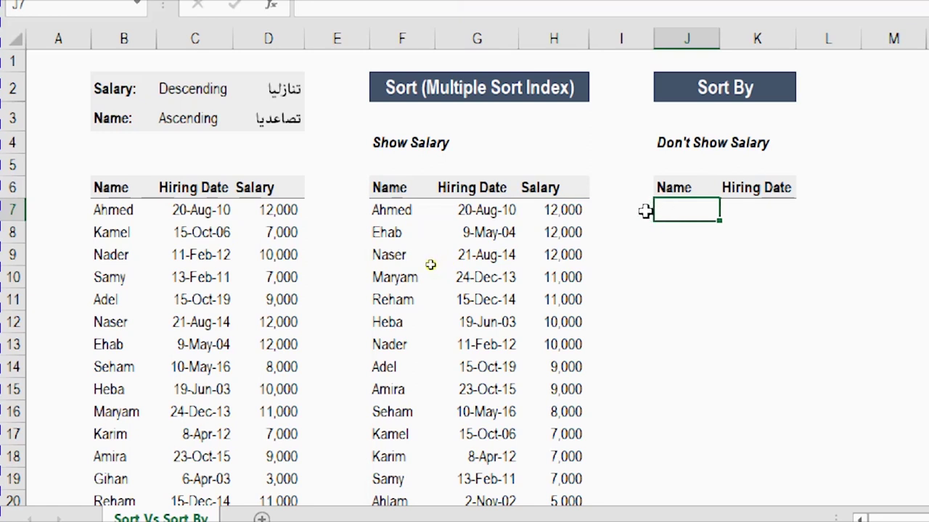
pyautogui.write('=')
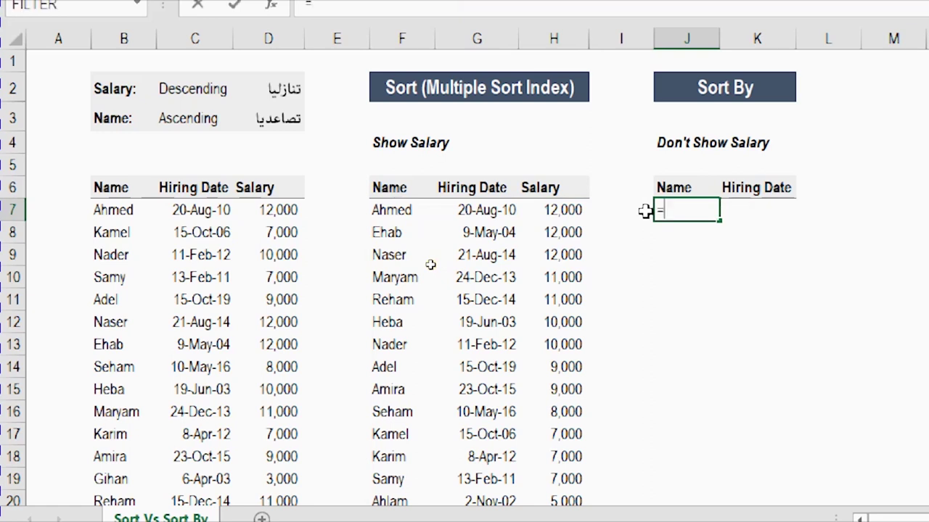
pyautogui.write('sort')
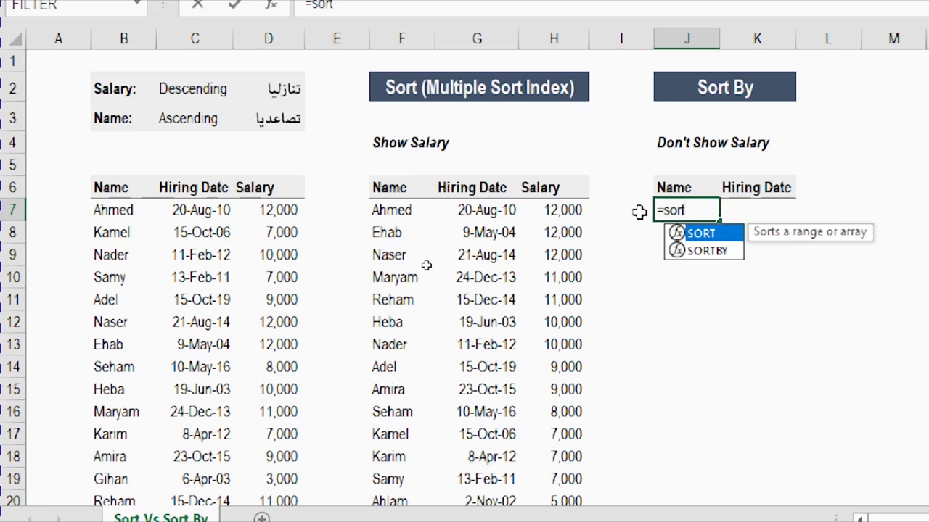
pyautogui.press('Down')
pyautogui.press('Tab')
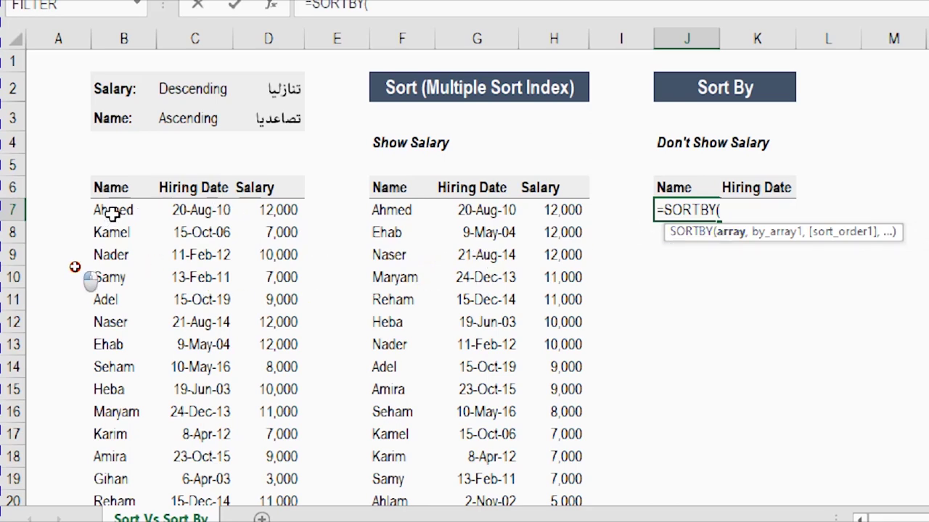
pyautogui.moveTo(108, 212); pyautogui.dragTo(125, 441)
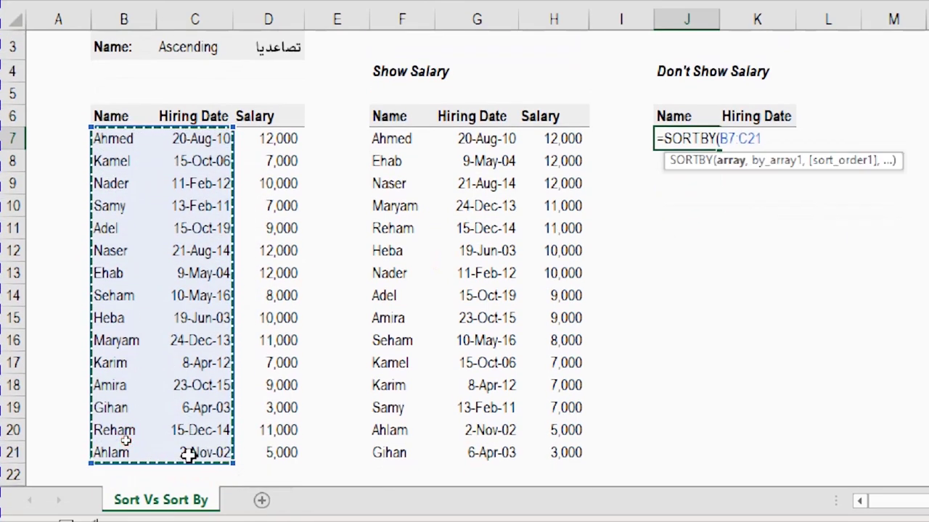
pyautogui.write(',')
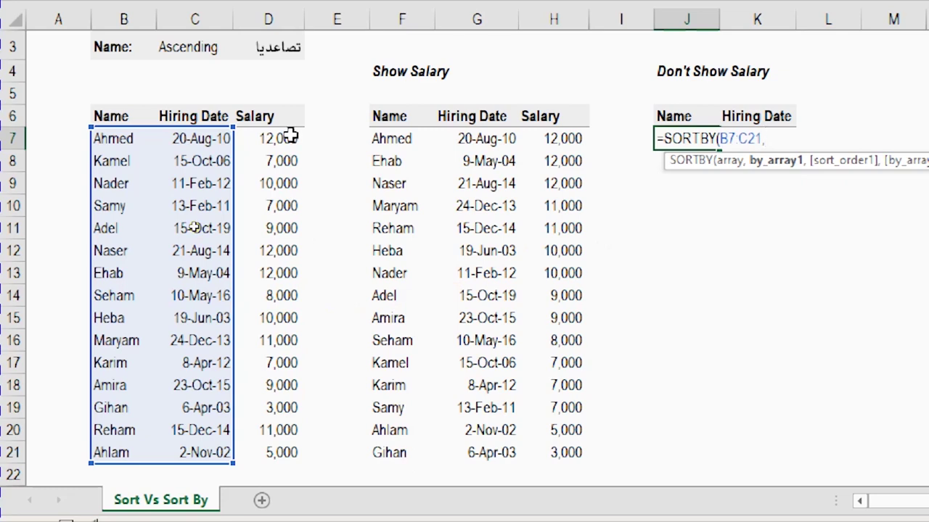
# Add the salary column D7:D21 as the first sort key in descending order (-1).
pyautogui.moveTo(290, 137); pyautogui.dragTo(244, 445)
pyautogui.write(',')
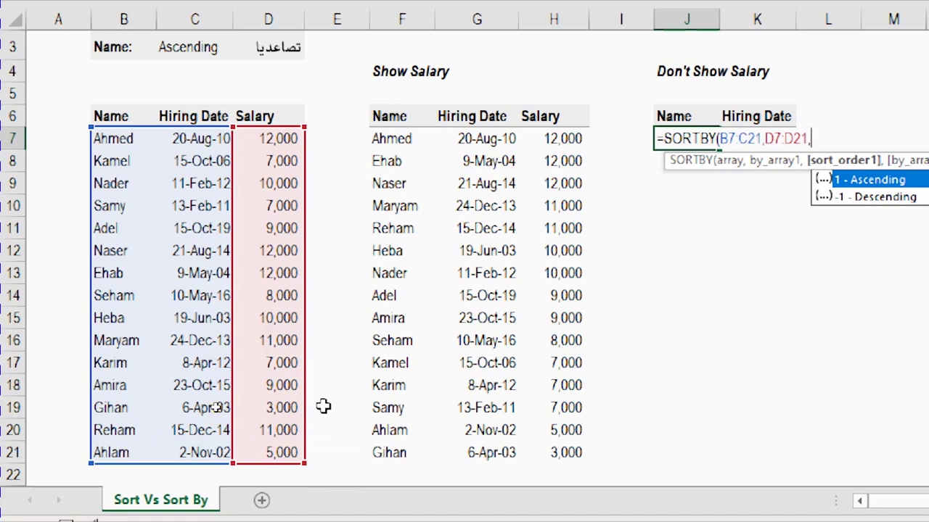
pyautogui.write('-1')
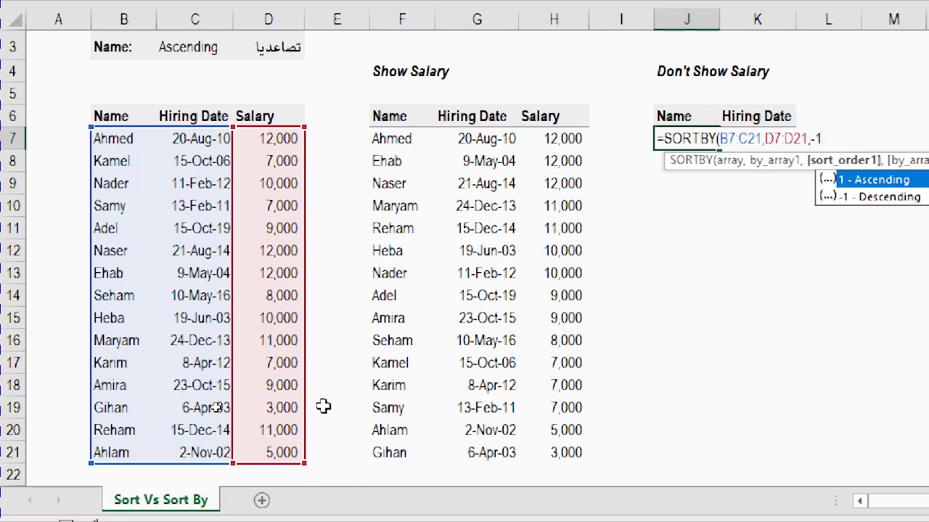
pyautogui.write(',')
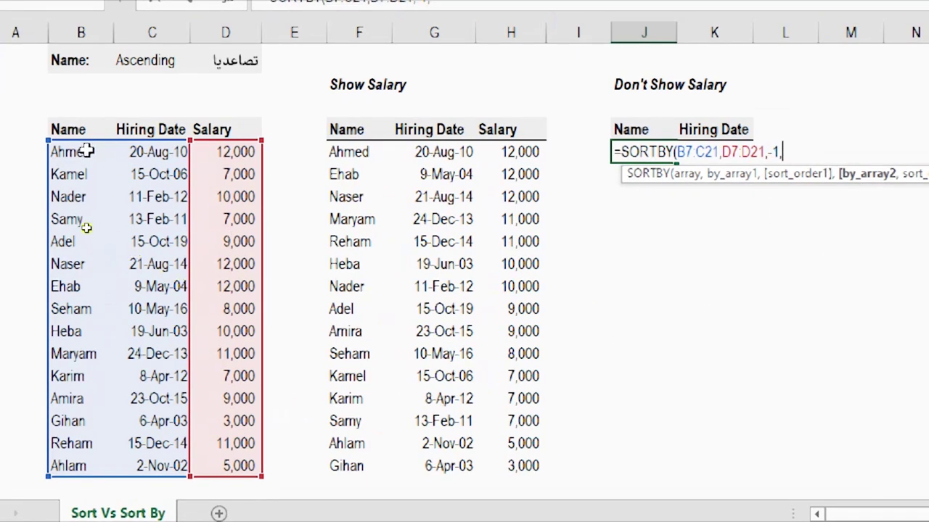
# Add the name column B7:B21 as the second sort key in ascending order (1) and complete the SORTBY formula.
pyautogui.moveTo(85, 151); pyautogui.dragTo(63, 468)
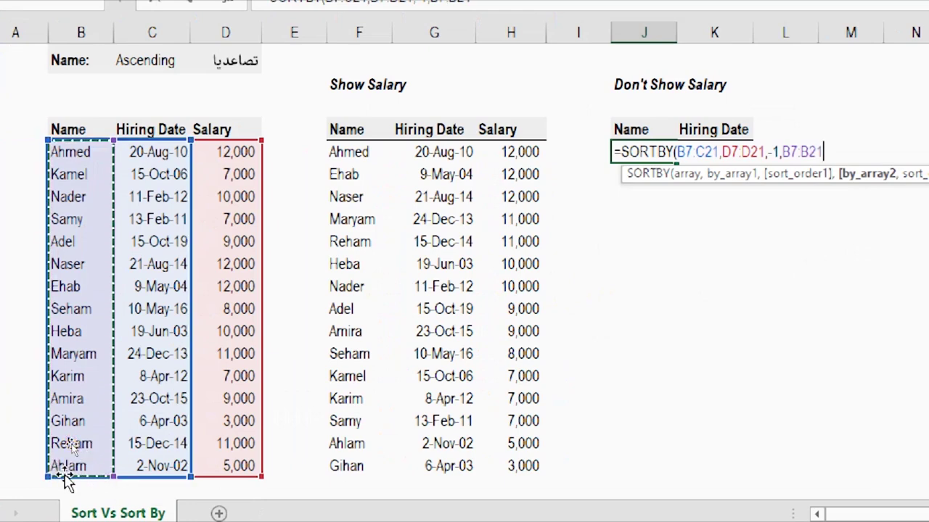
pyautogui.write(',')
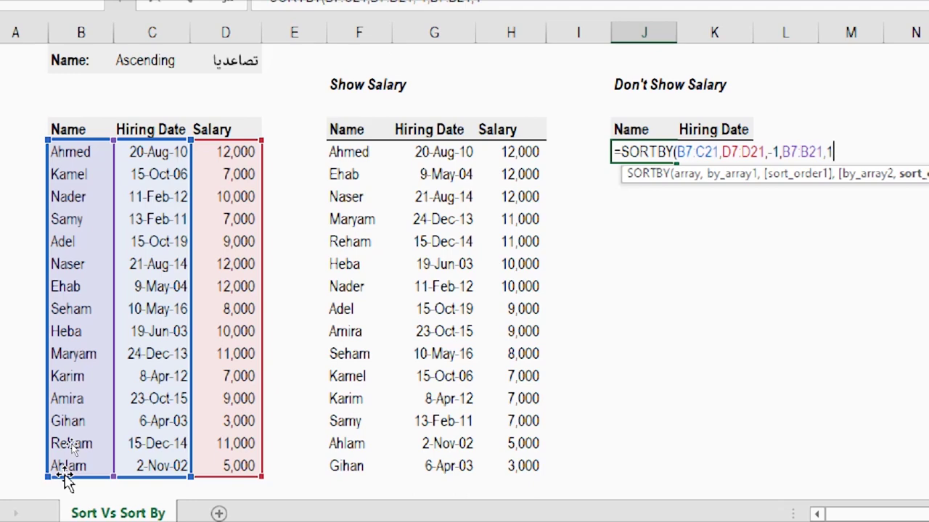
pyautogui.write('1)')
pyautogui.press('Return')
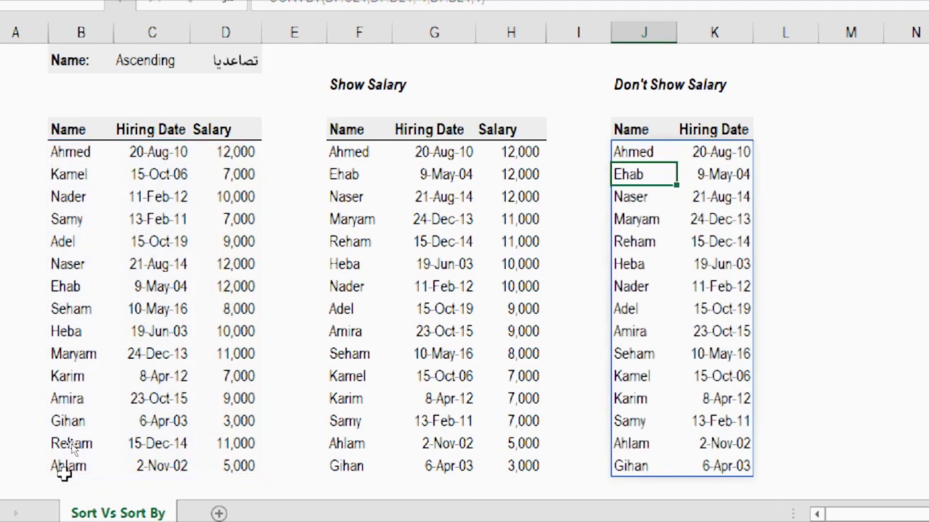
# Examine the SORTBY formula in J7 and compare its list with the source table and the SORT list.
pyautogui.scroll(1, 350, 155)
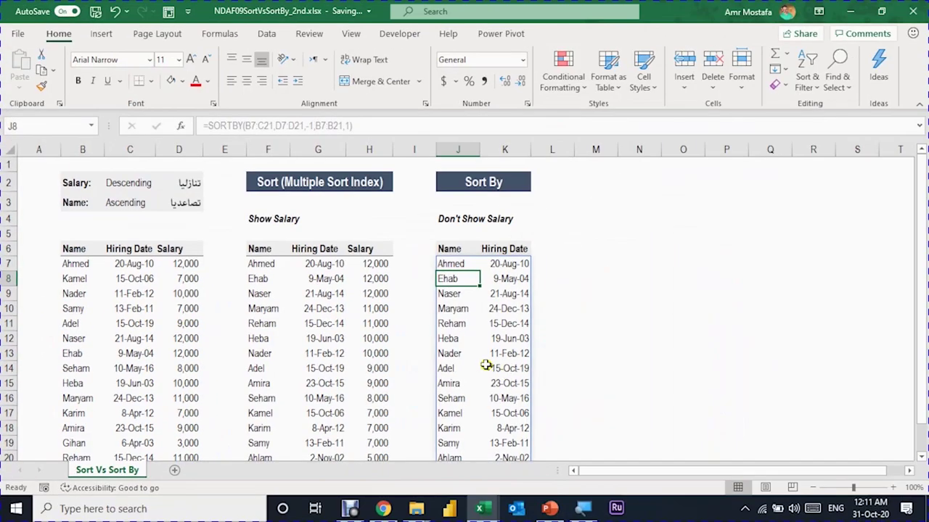
pyautogui.press('alt')
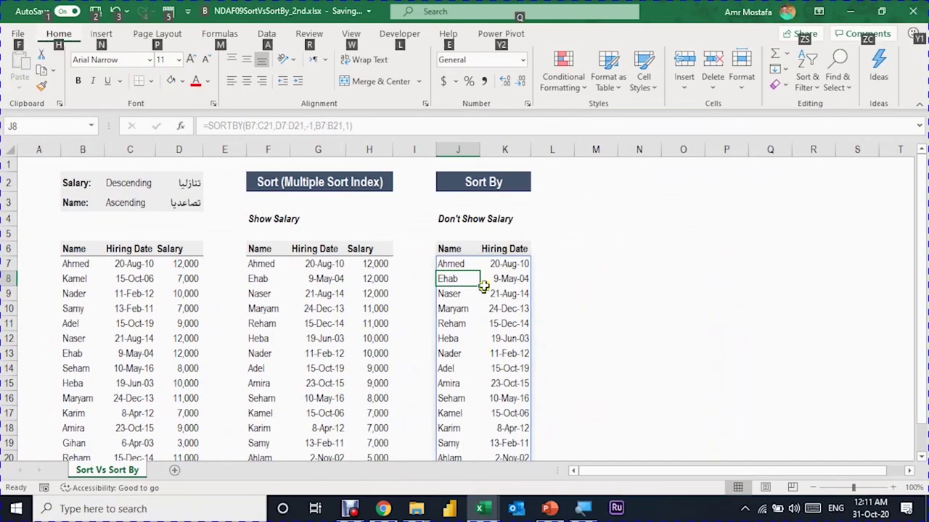
pyautogui.press('alt')
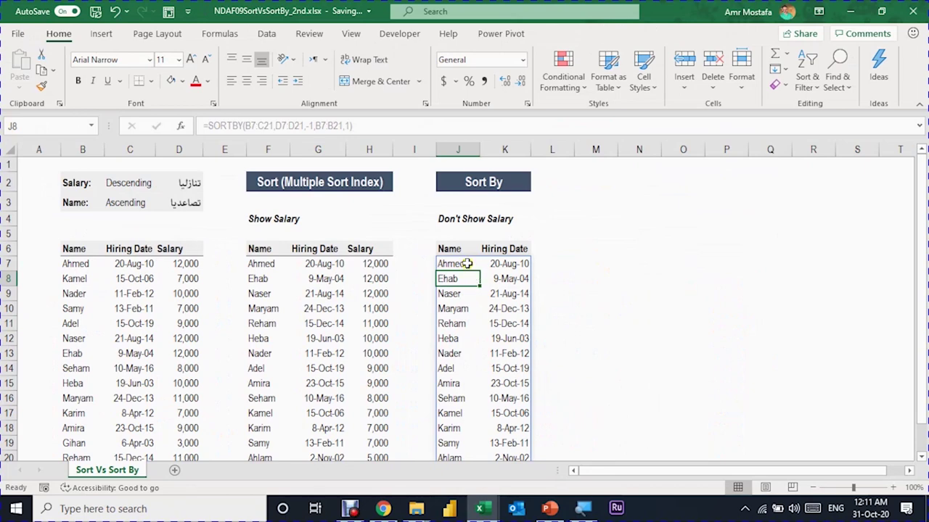
pyautogui.click(467, 264)
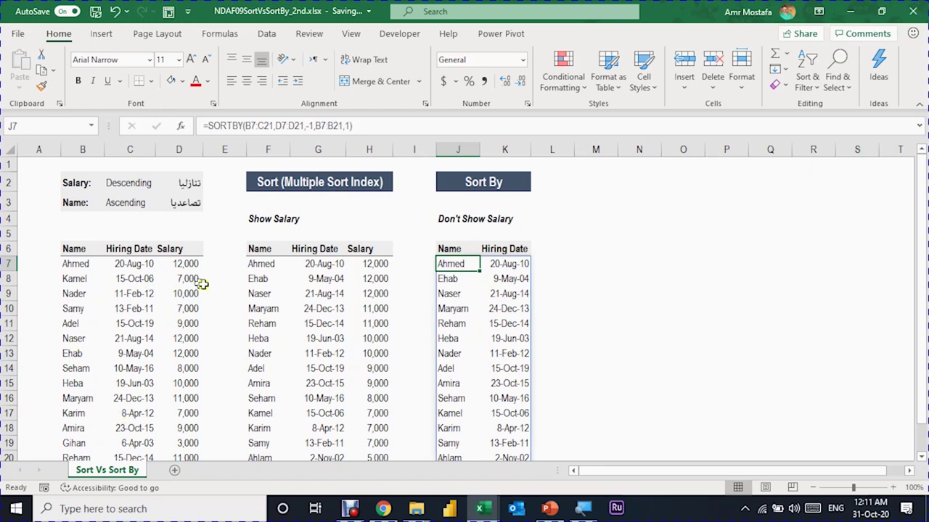
pyautogui.scroll(-1, 250, 287)
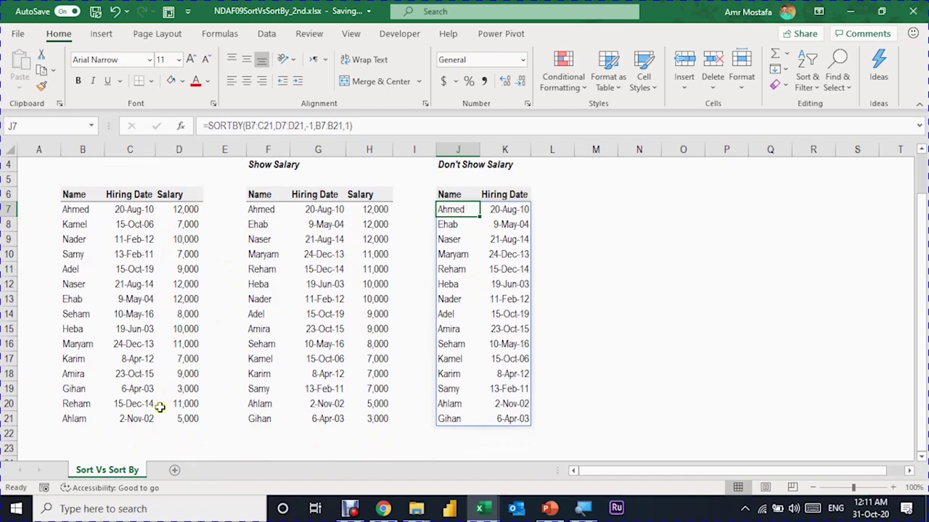
pyautogui.scroll(1, 244, 332)
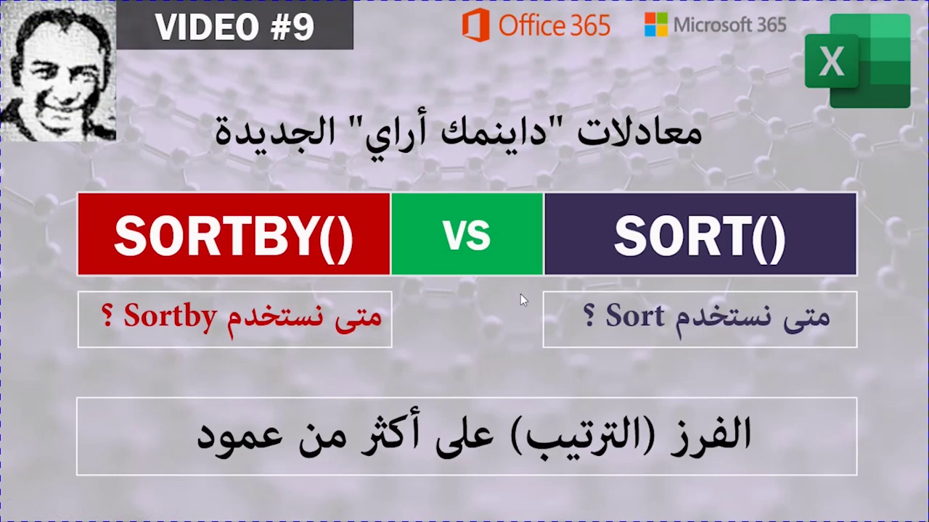